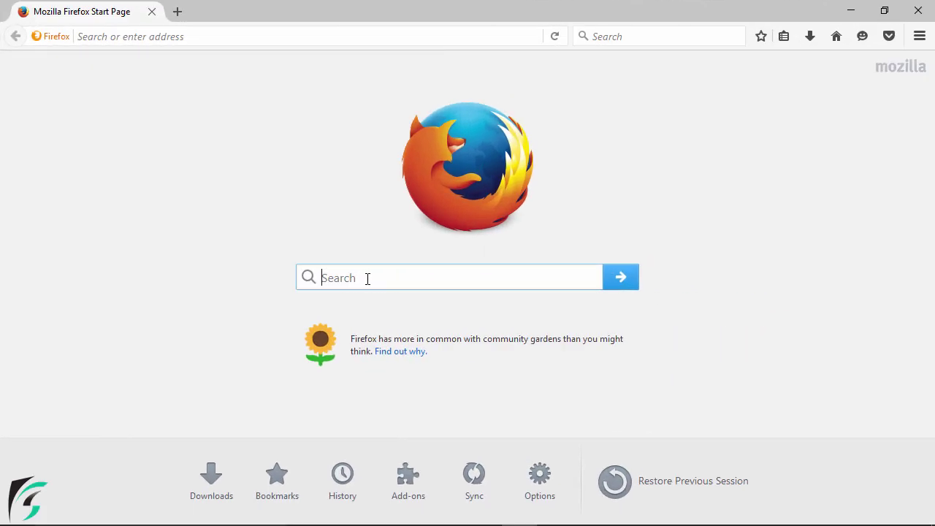
Step: Search the web for "java jdk for windows" and open Oracle's Java SE Downloads result
{"action": "type", "text": "java "}
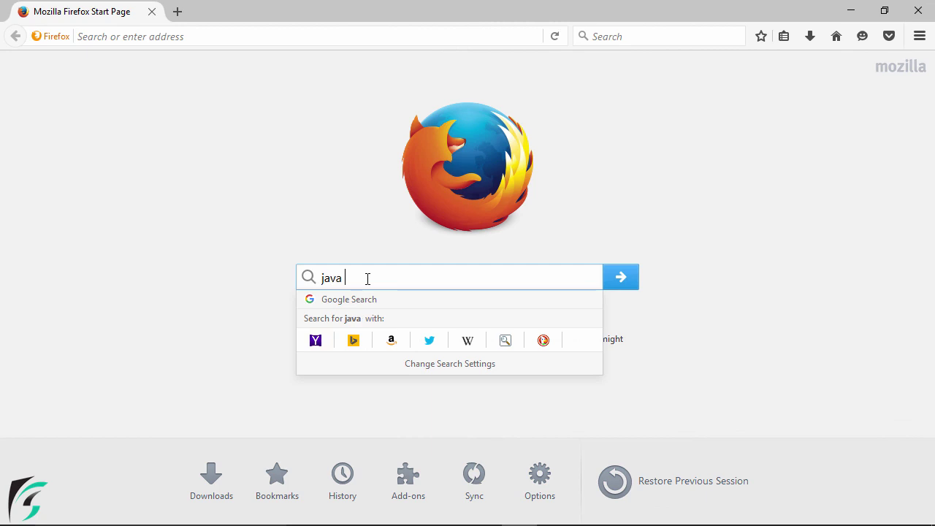
{"action": "type", "text": "jdk for win"}
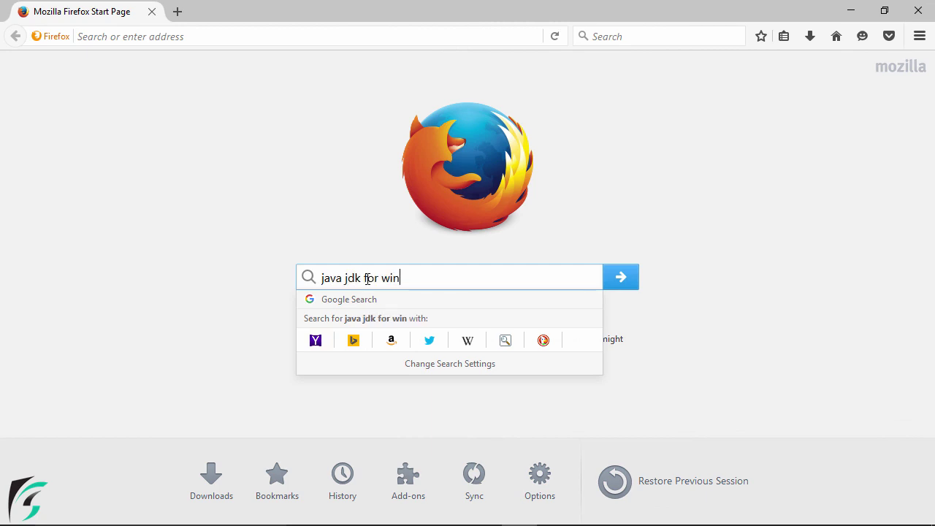
{"action": "type", "text": "dows"}
{"action": "key", "text": "Return"}
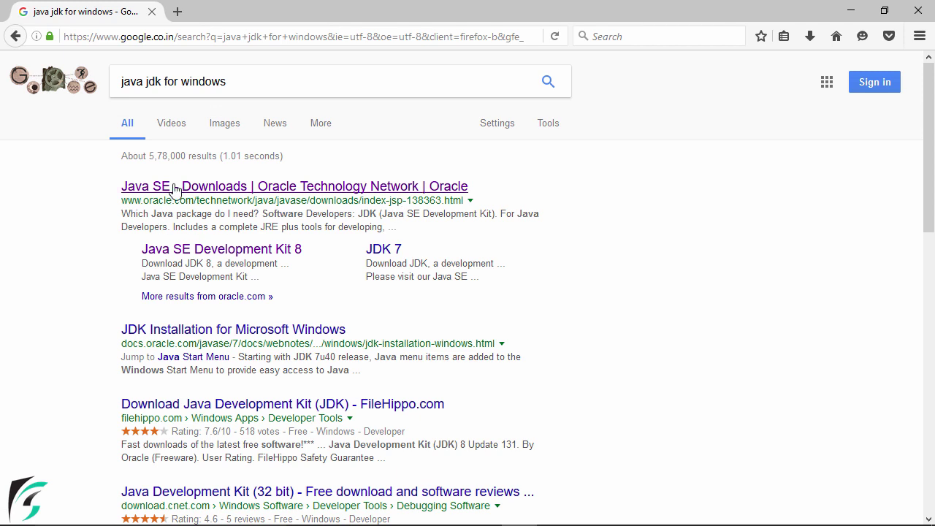
{"action": "left_click", "coordinate": [176, 187]}
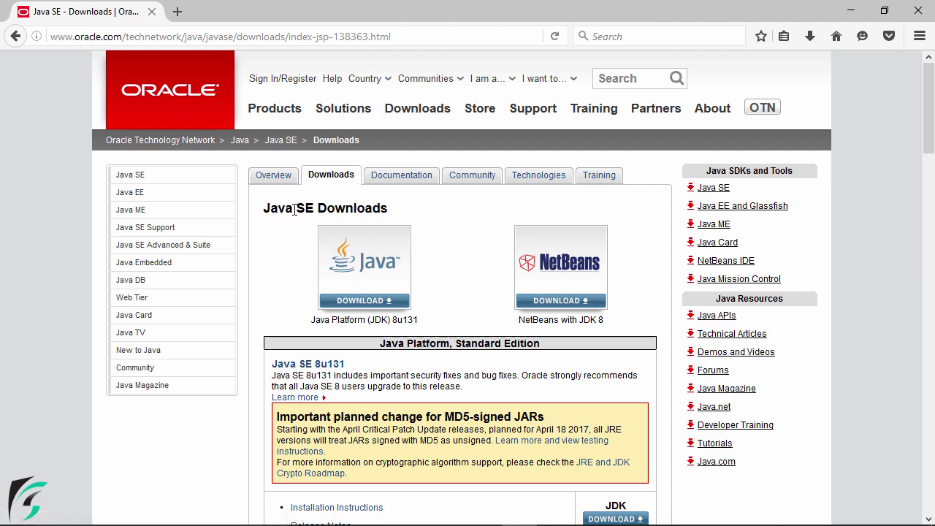
Step: Open the download page for Java Platform (JDK) 8u131 from the Java SE Downloads page
{"action": "left_click_drag", "start_coordinate": [293, 209], "coordinate": [316, 205]}
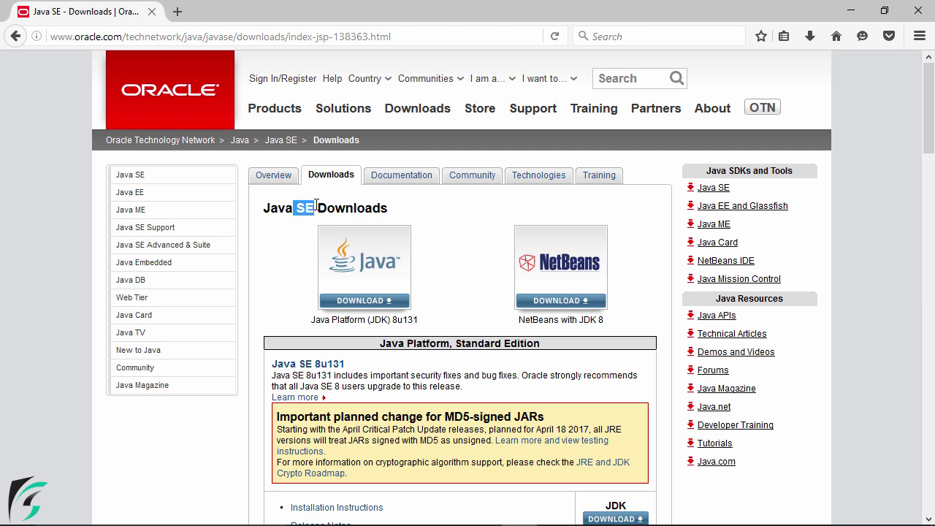
{"action": "left_click", "coordinate": [313, 208]}
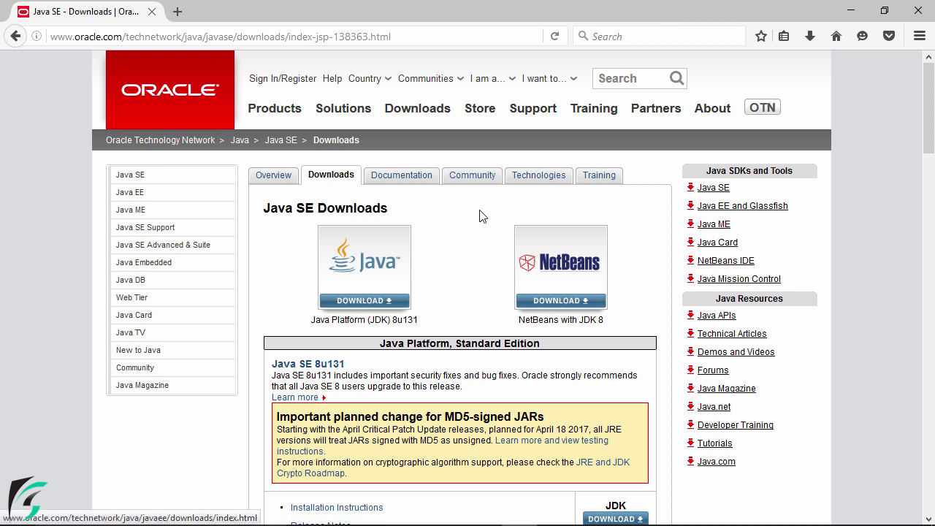
{"action": "left_click", "coordinate": [361, 303]}
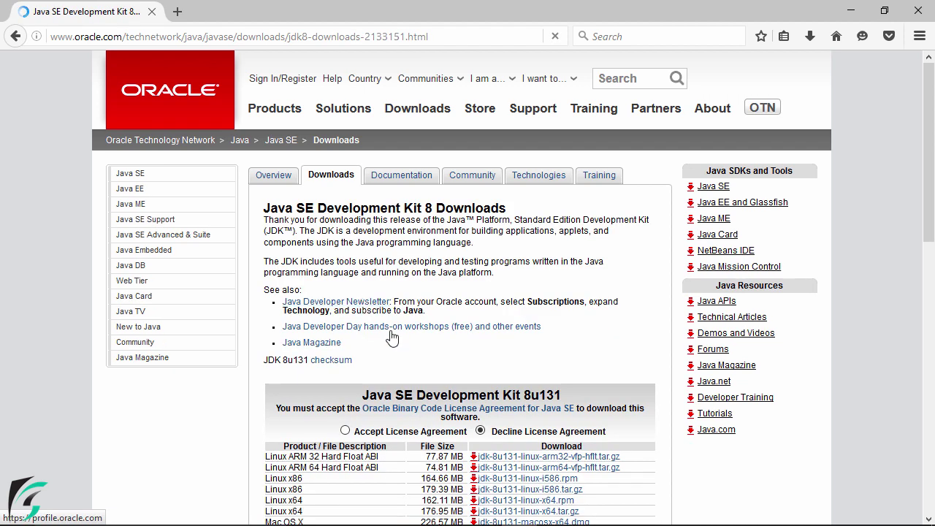
Step: Accept the license agreement for Java SE Development Kit 8u131
{"action": "scroll", "coordinate": [393, 336], "scroll_direction": "down", "scroll_amount": 4}
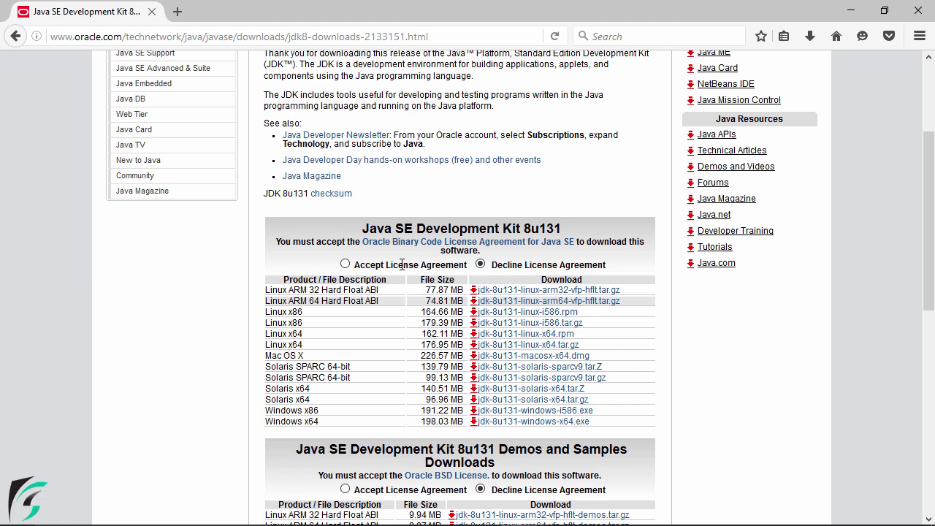
{"action": "left_click_drag", "start_coordinate": [394, 228], "coordinate": [564, 228]}
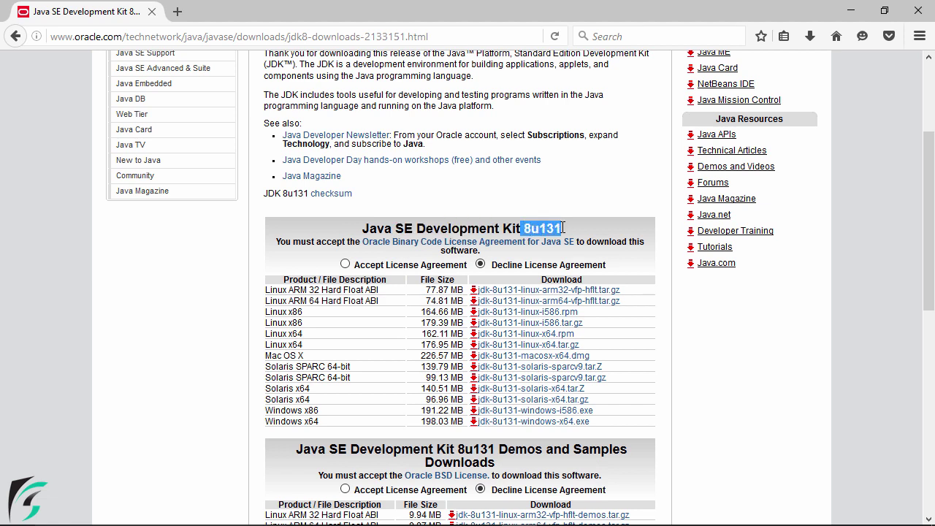
{"action": "left_click", "coordinate": [571, 224]}
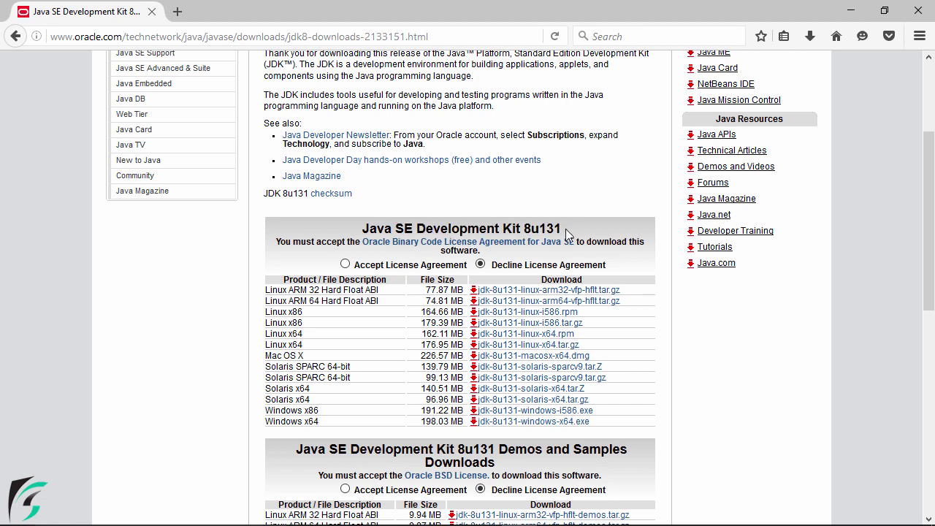
{"action": "left_click", "coordinate": [345, 264]}
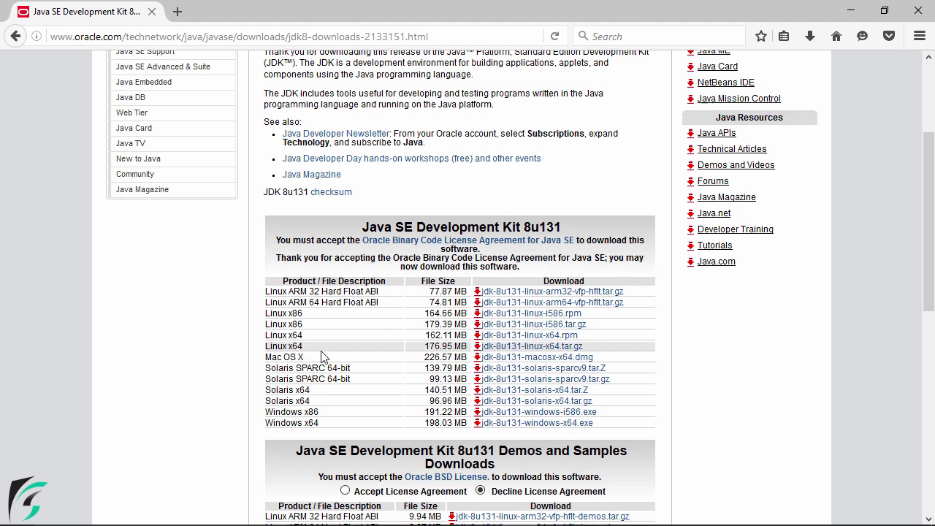
Step: Switch to File Explorer and open the system properties of This PC
{"action": "scroll", "coordinate": [324, 356], "scroll_direction": "down", "scroll_amount": 2}
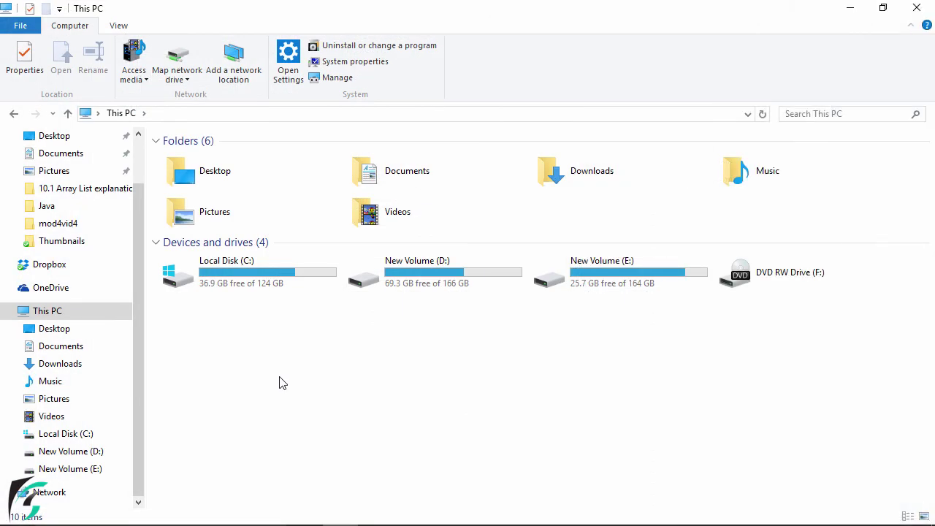
{"action": "right_click", "coordinate": [57, 316]}
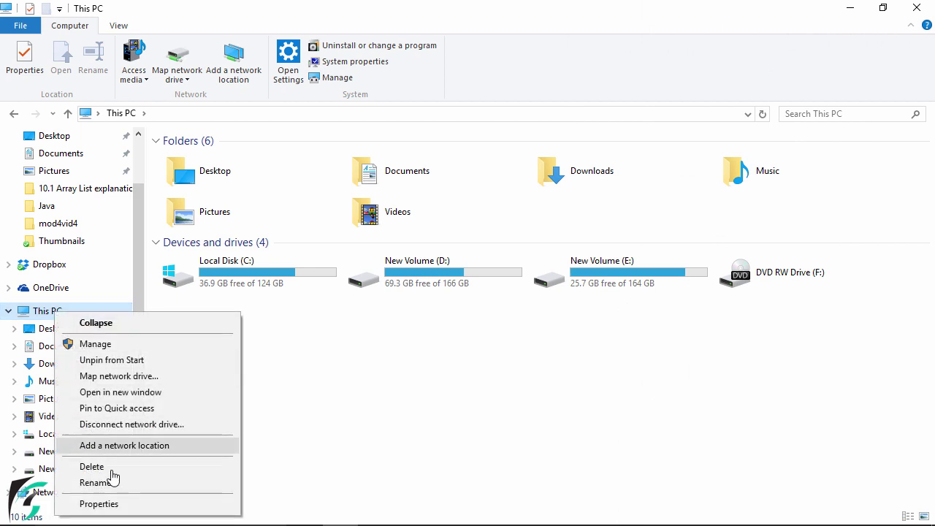
{"action": "left_click", "coordinate": [114, 505]}
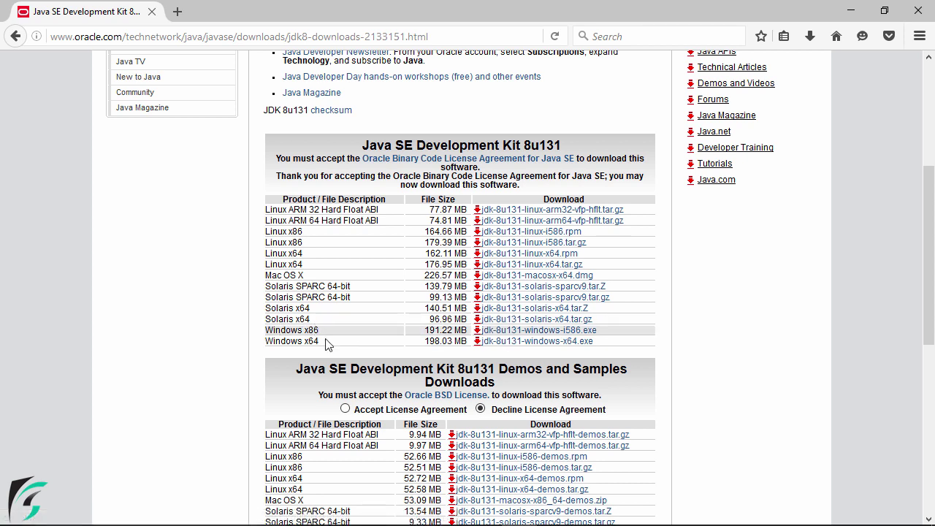
Step: Download the Windows x64 installer jdk-8u131-windows-x64.exe from the Oracle page and save the file
{"action": "left_click", "coordinate": [514, 348]}
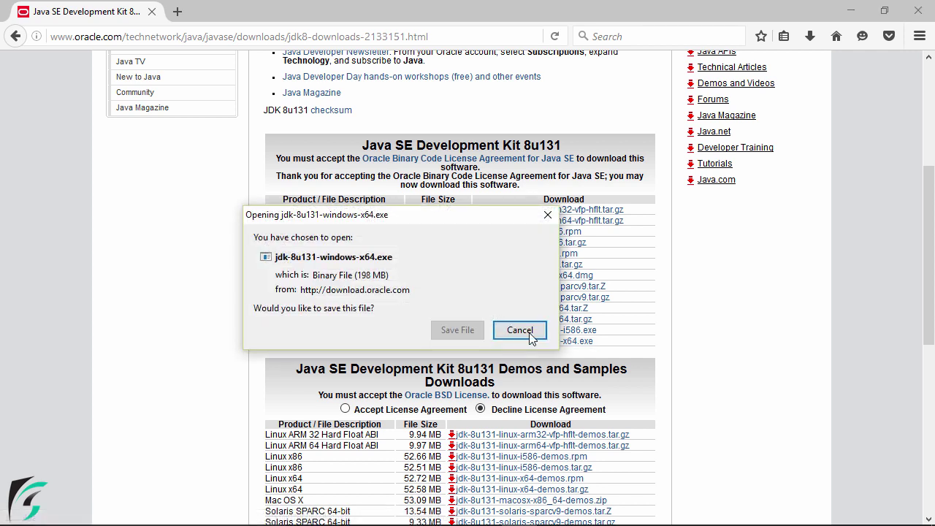
{"action": "left_click", "coordinate": [455, 330]}
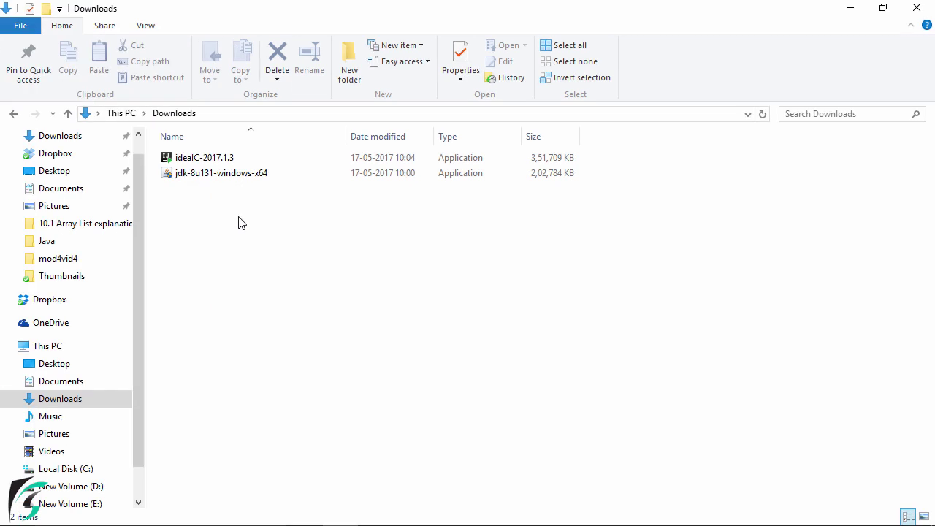
Step: Run jdk-8u131-windows-x64 from the Downloads folder and install the JDK and JRE with the default features and destination folders
{"action": "left_click", "coordinate": [169, 174]}
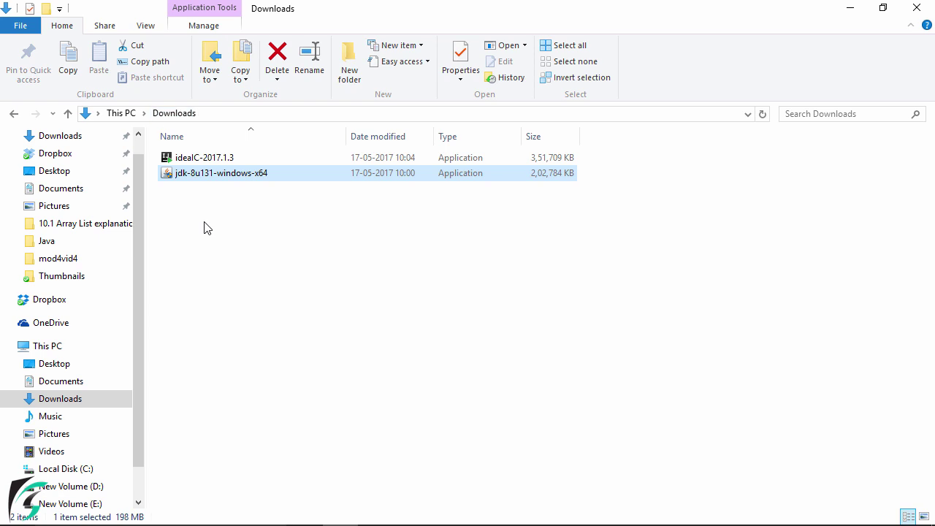
{"action": "double_click", "coordinate": [181, 175]}
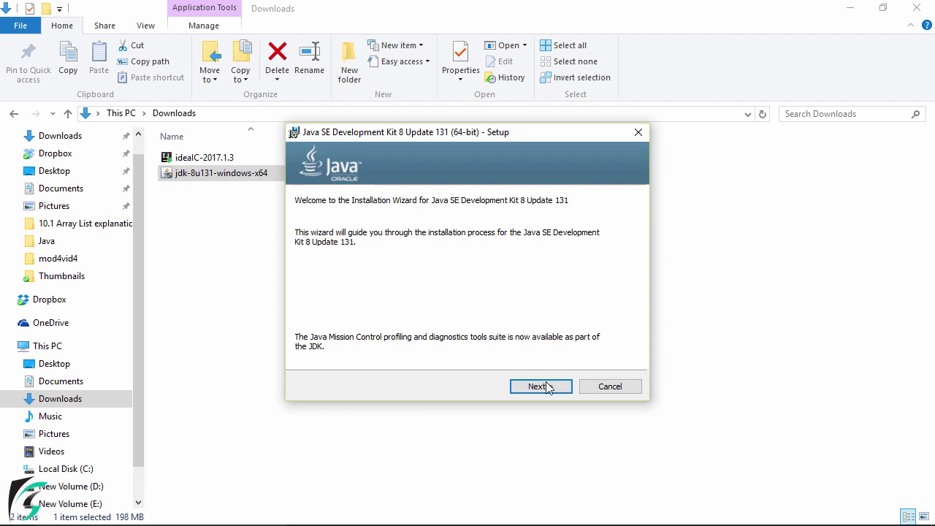
{"action": "left_click", "coordinate": [543, 391]}
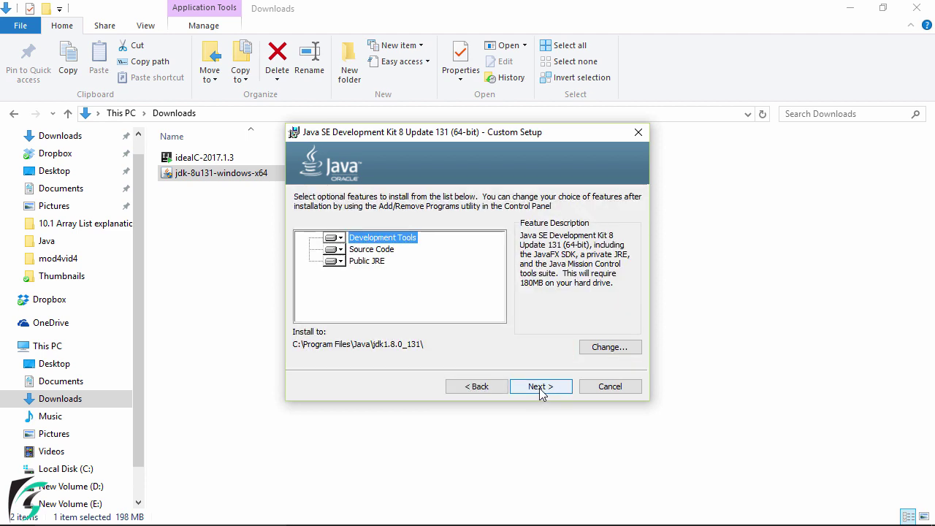
{"action": "left_click", "coordinate": [542, 390]}
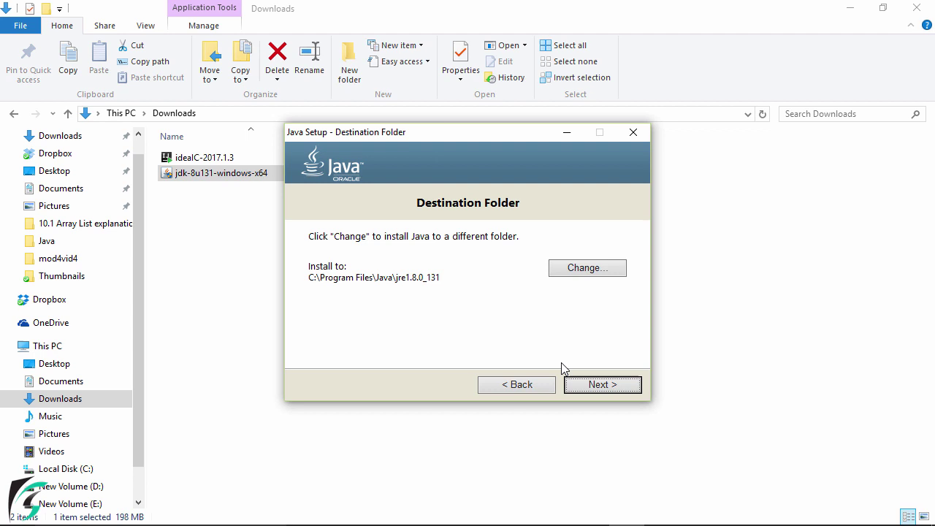
{"action": "left_click", "coordinate": [609, 380]}
{"action": "left_click", "coordinate": [615, 383]}
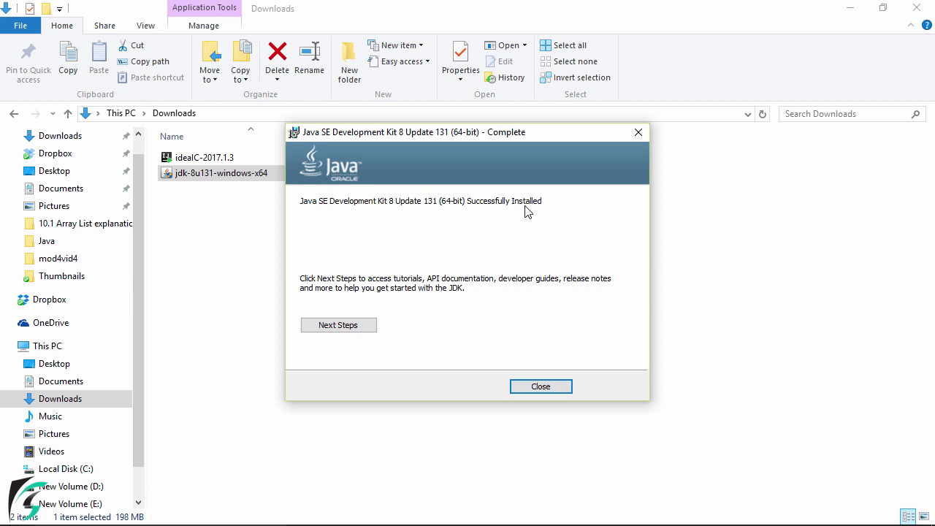
{"action": "left_click", "coordinate": [541, 387]}
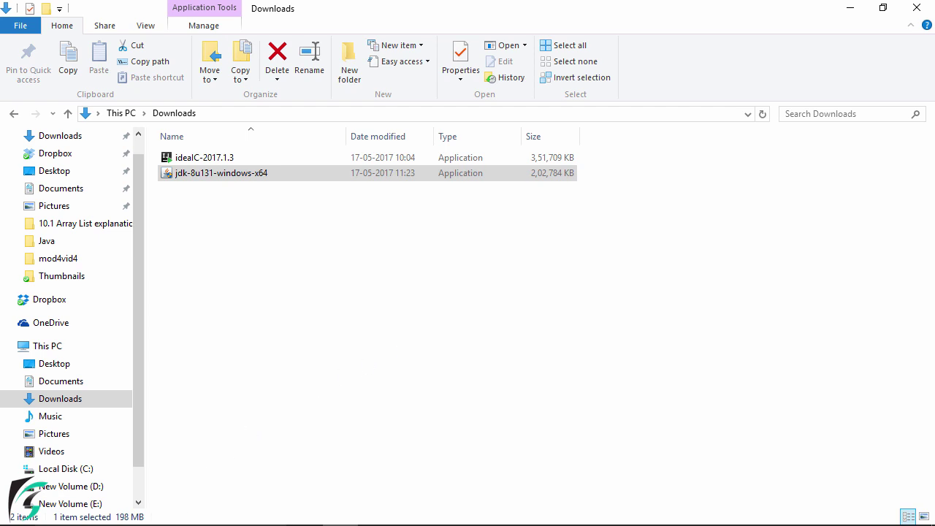
Step: Find Command Prompt with a Windows search for "cmd" and run it as administrator
{"action": "left_click", "coordinate": [133, 514]}
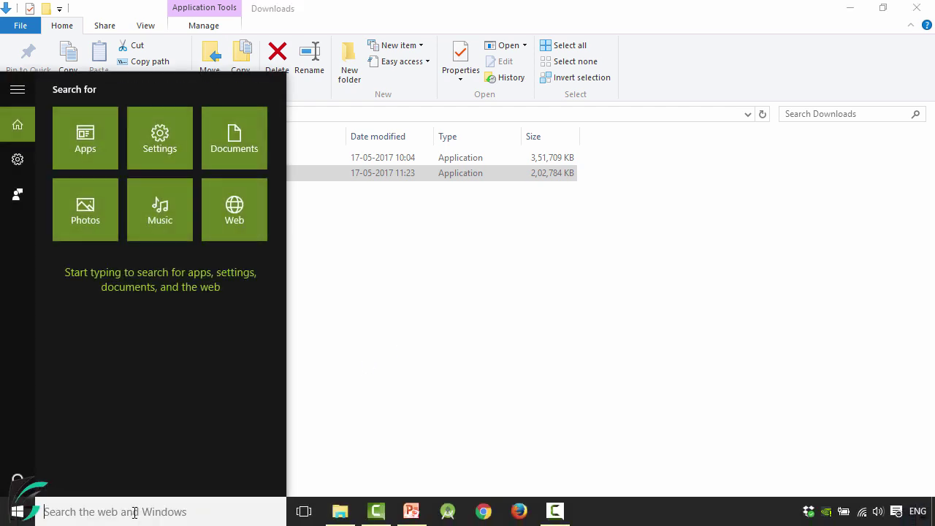
{"action": "type", "text": "cmd"}
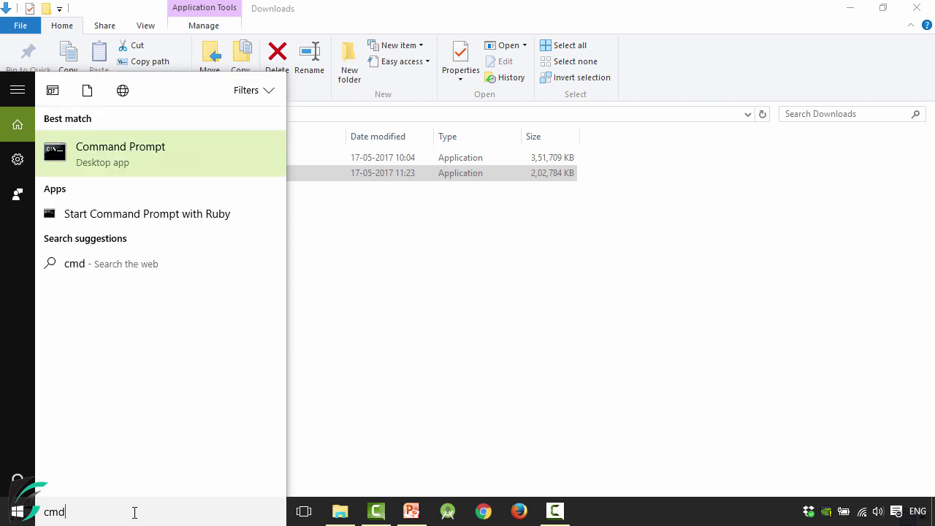
{"action": "right_click", "coordinate": [126, 156]}
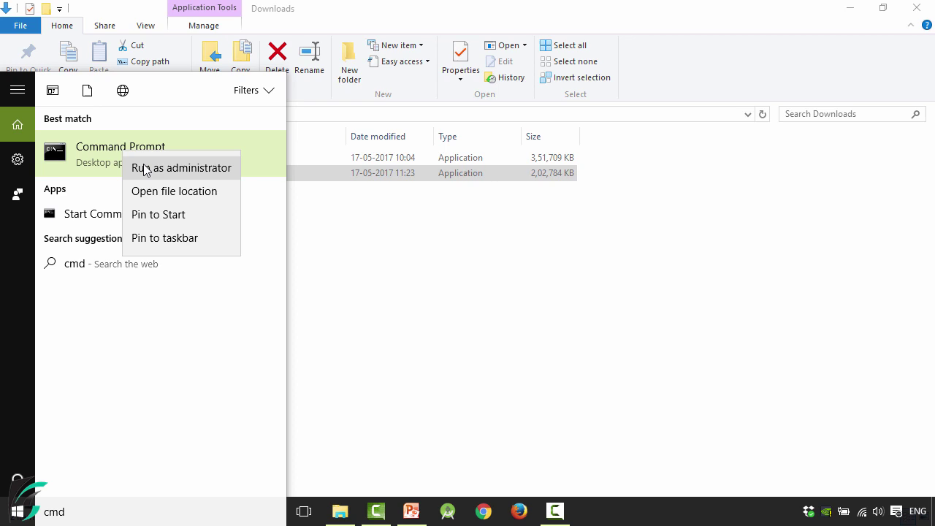
{"action": "left_click", "coordinate": [152, 173]}
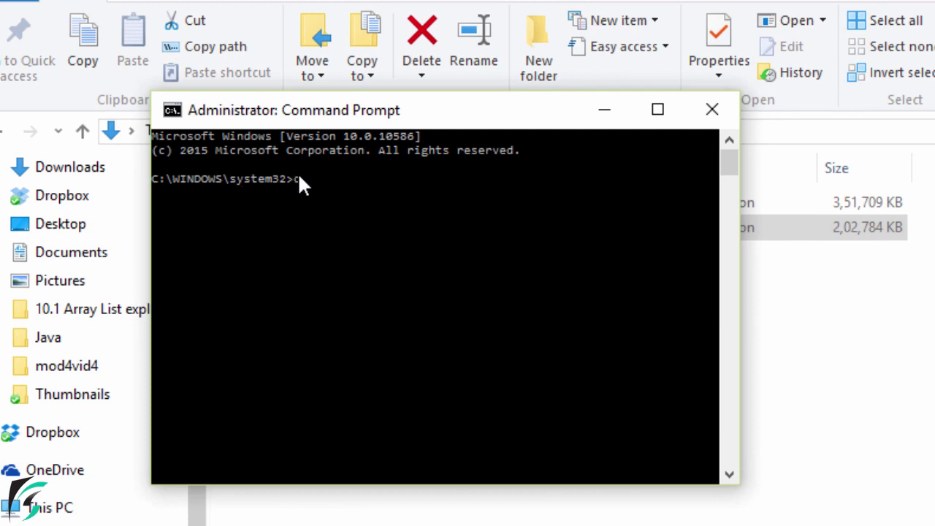
Step: Print the current directory with cd, and go up one level with cd .
{"action": "key", "text": "Return"}
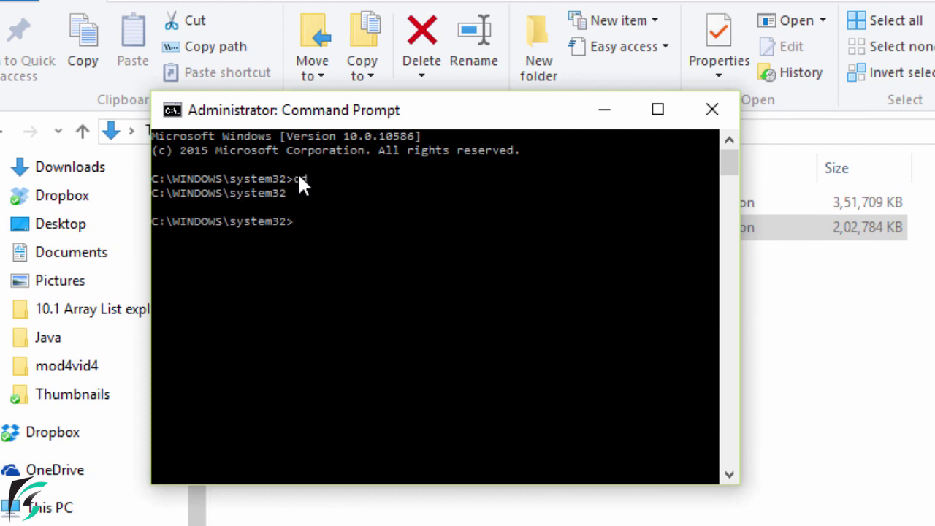
{"action": "type", "text": "cd .."}
{"action": "key", "text": "Return"}
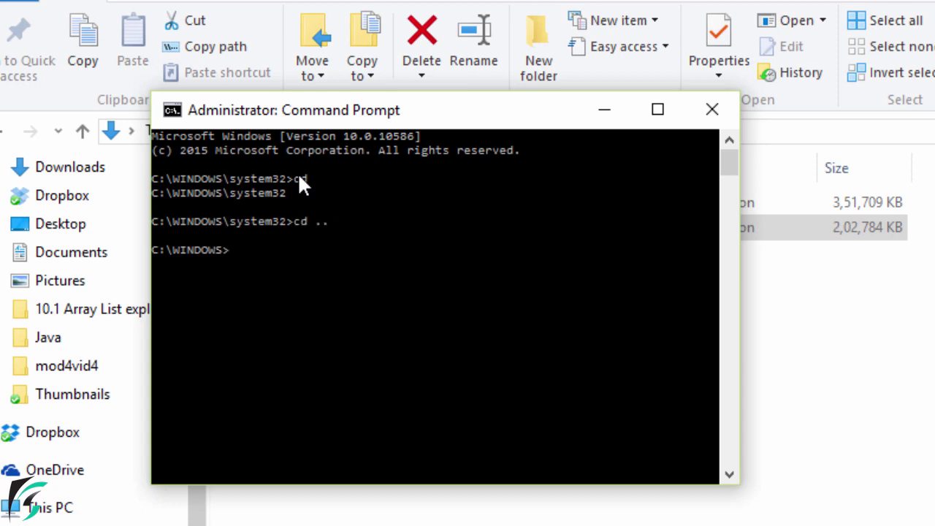
Step: Run the java command and review its usage output from the beginning
{"action": "type", "text": "java"}
{"action": "key", "text": "Return"}
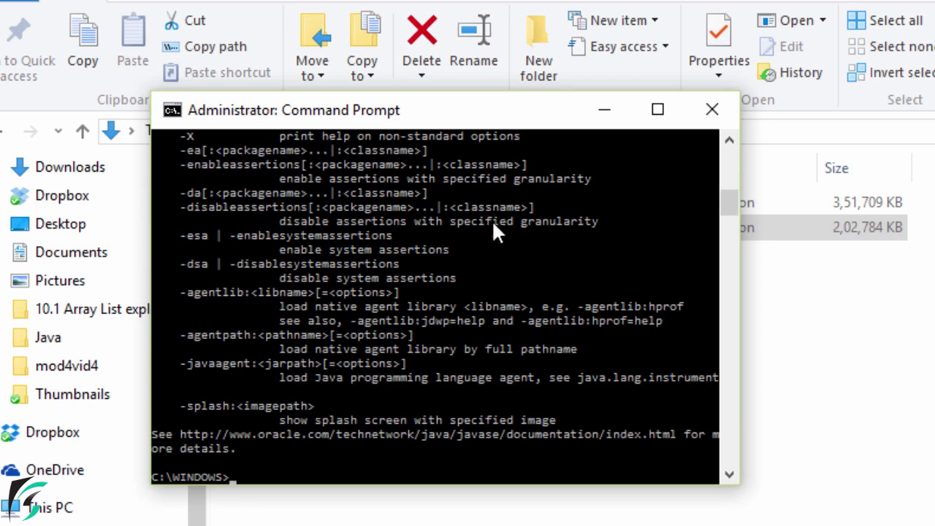
{"action": "scroll", "coordinate": [399, 371], "scroll_direction": "up", "scroll_amount": 8}
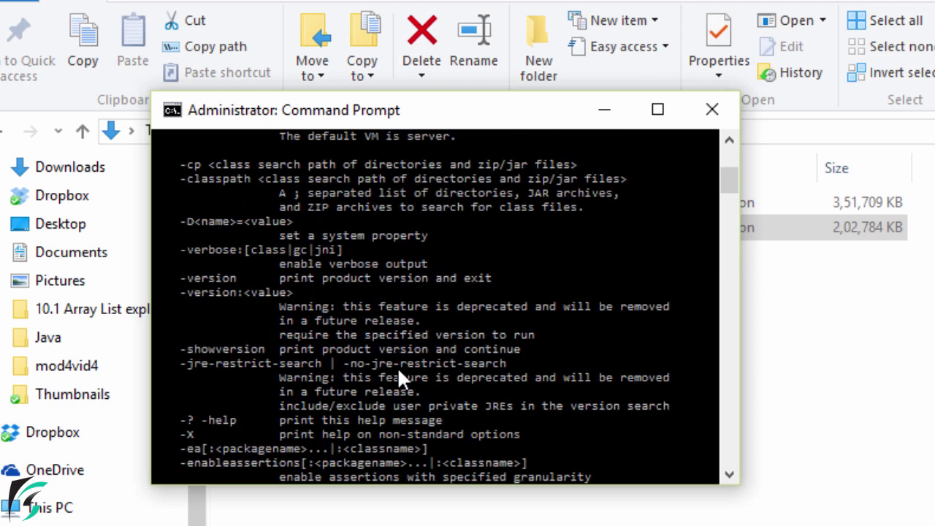
{"action": "scroll", "coordinate": [400, 371], "scroll_direction": "up", "scroll_amount": 3}
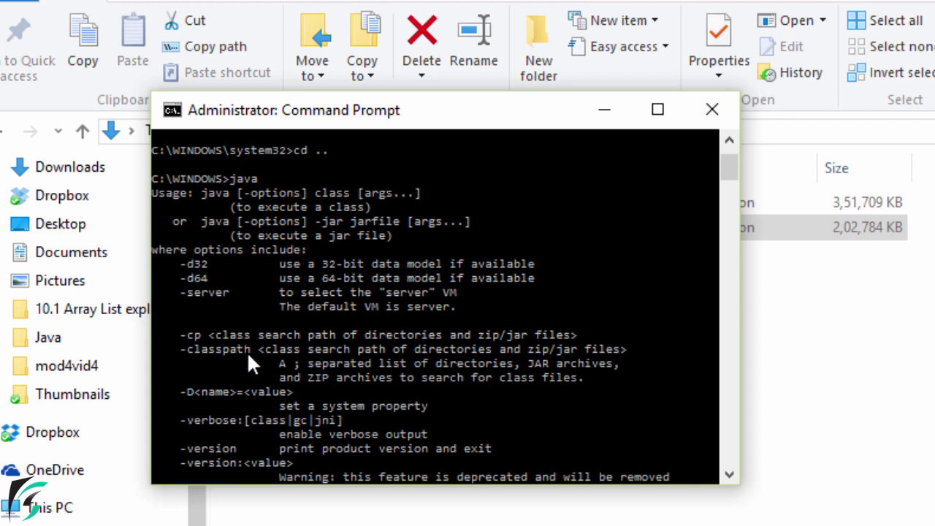
Step: Check the installed Java version with the command java -version
{"action": "scroll", "coordinate": [252, 358], "scroll_direction": "down", "scroll_amount": 14}
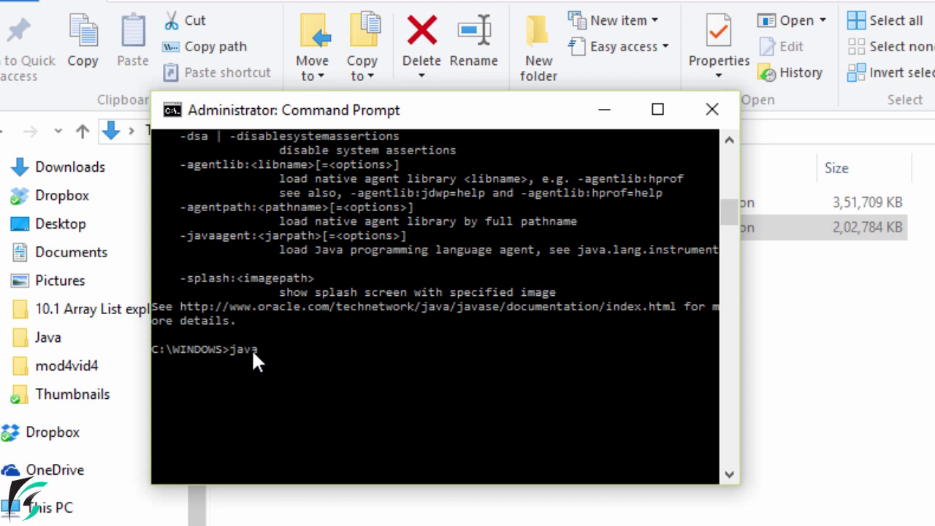
{"action": "type", "text": "version"}
{"action": "key", "text": "Return"}
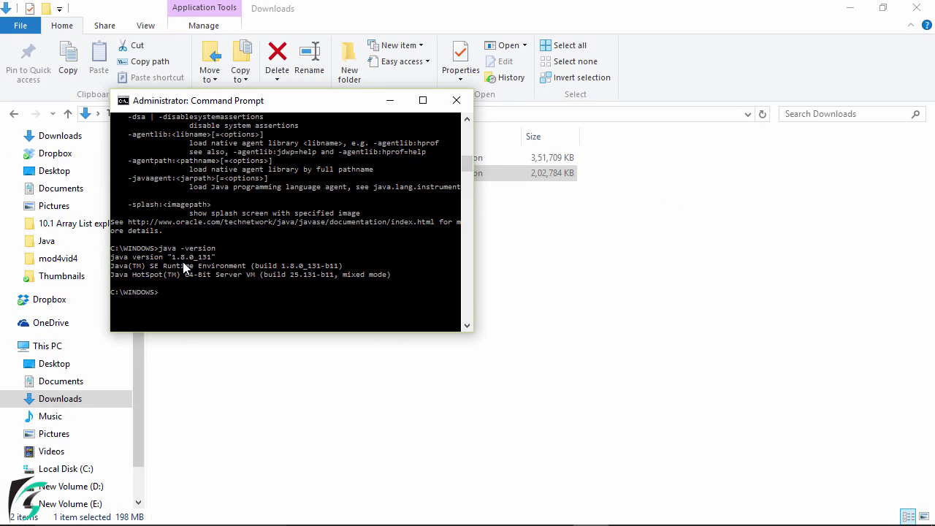
Step: Switch to File Explorer and open the Java folder inside Program Files on Local Disk (C:)
{"action": "left_click", "coordinate": [209, 404]}
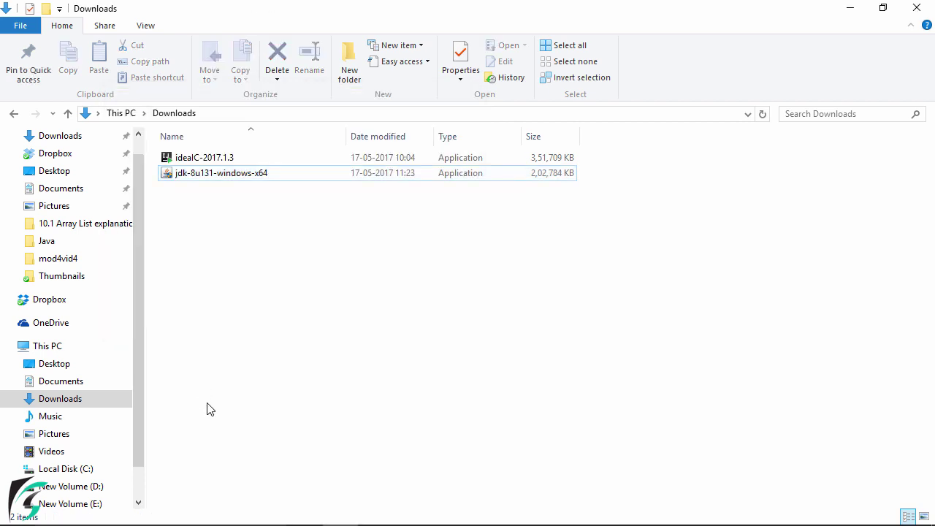
{"action": "left_click", "coordinate": [54, 475]}
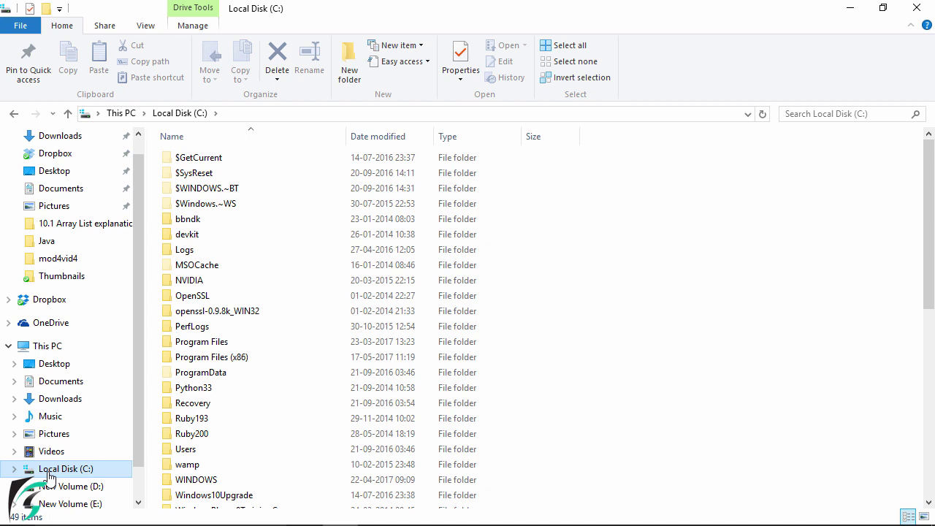
{"action": "double_click", "coordinate": [195, 346]}
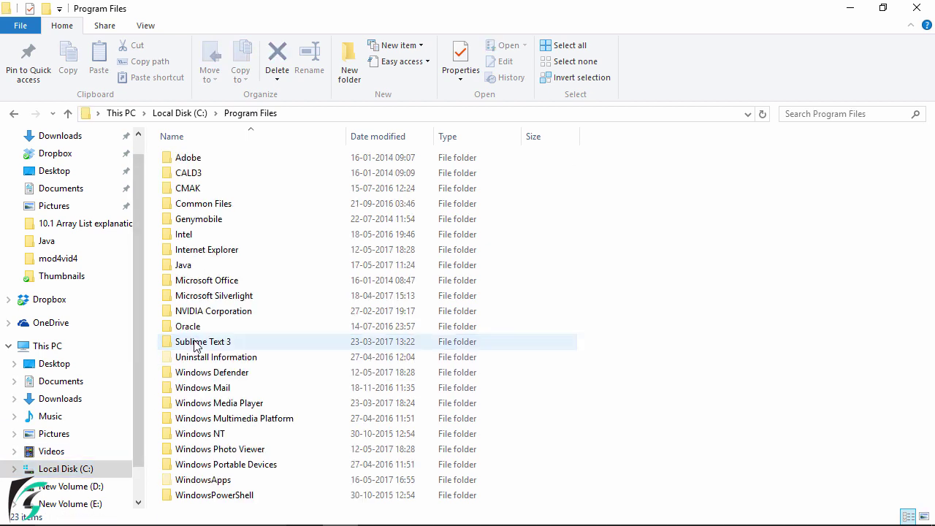
{"action": "double_click", "coordinate": [185, 269]}
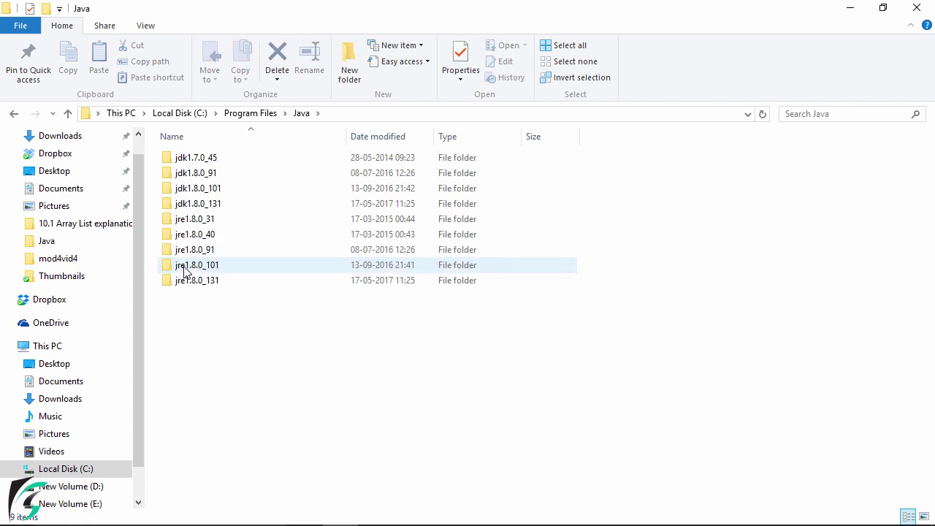
Step: Examine the installed JDK and JRE folders, particularly jdk1.8.0_131 and jre1.8.0_131
{"action": "left_click", "coordinate": [198, 205]}
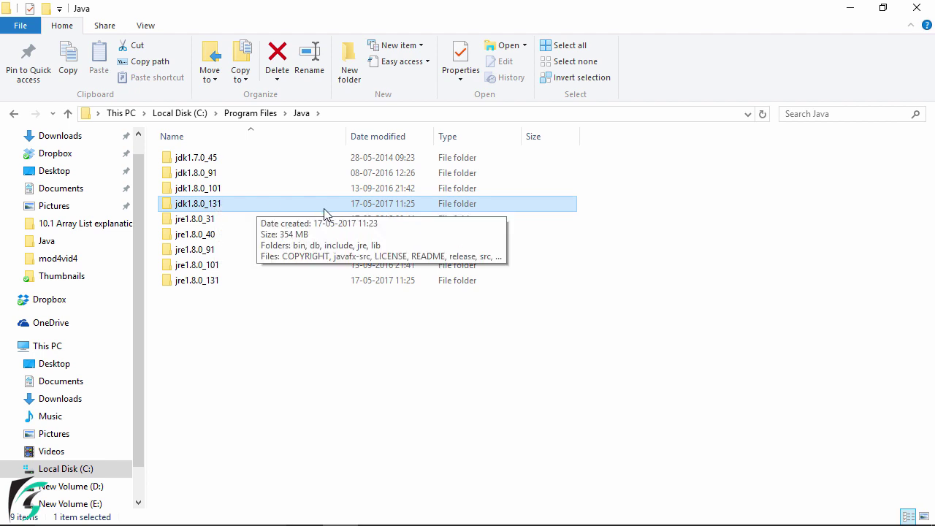
{"action": "left_click_drag", "start_coordinate": [152, 151], "coordinate": [189, 208]}
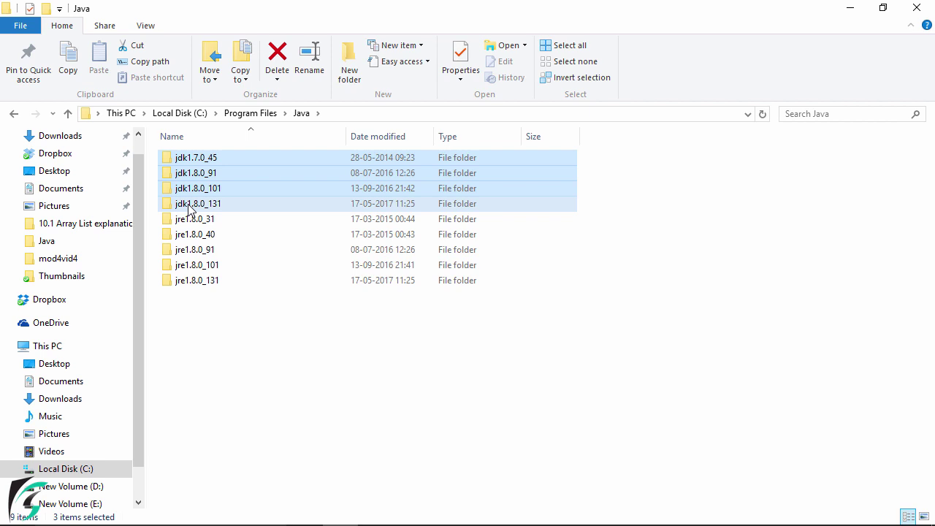
{"action": "left_click", "coordinate": [190, 285]}
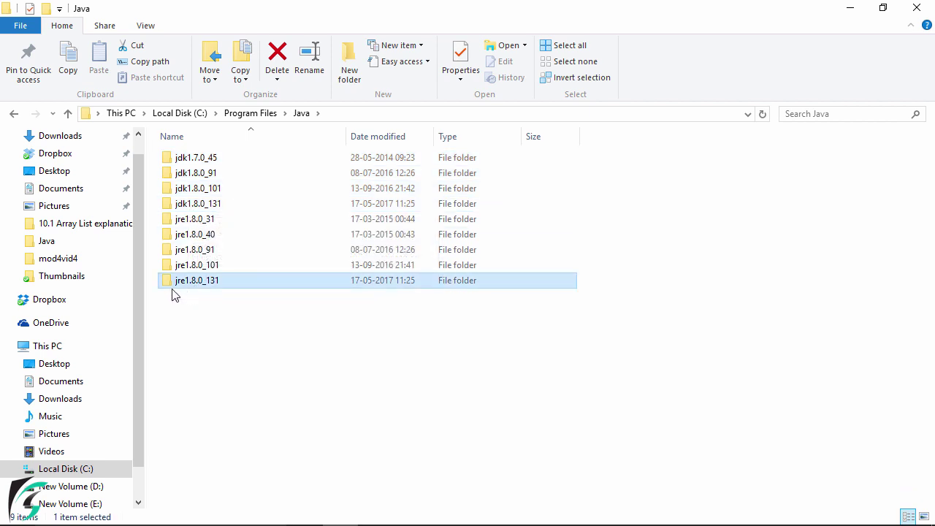
{"action": "left_click", "coordinate": [189, 207]}
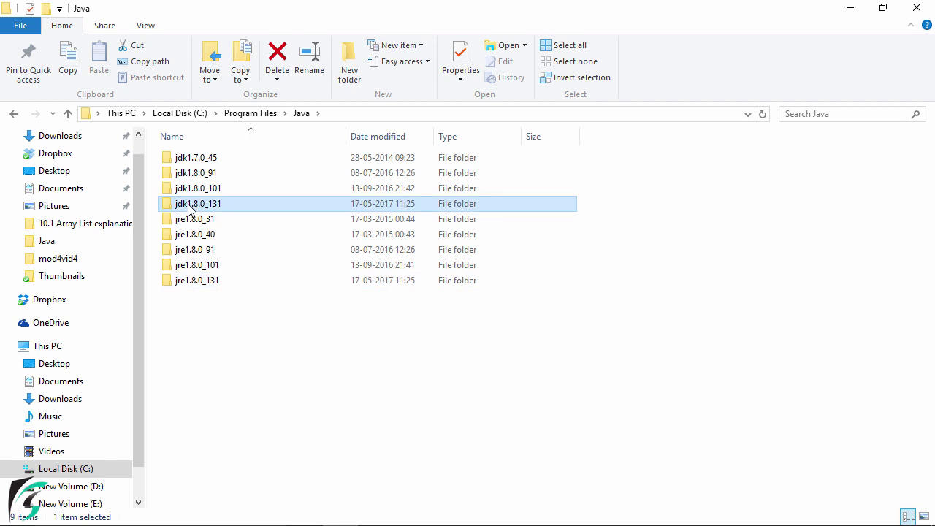
{"action": "left_click", "coordinate": [183, 285]}
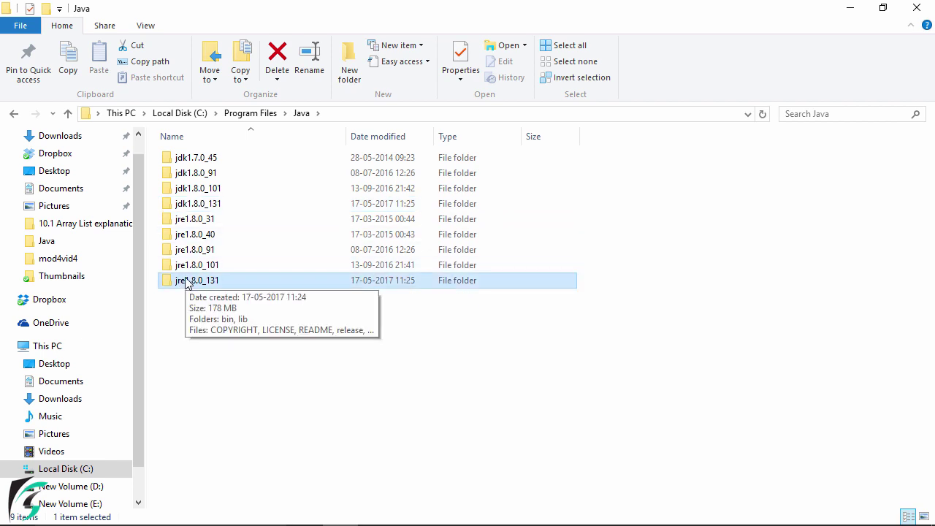
{"action": "left_click", "coordinate": [202, 373]}
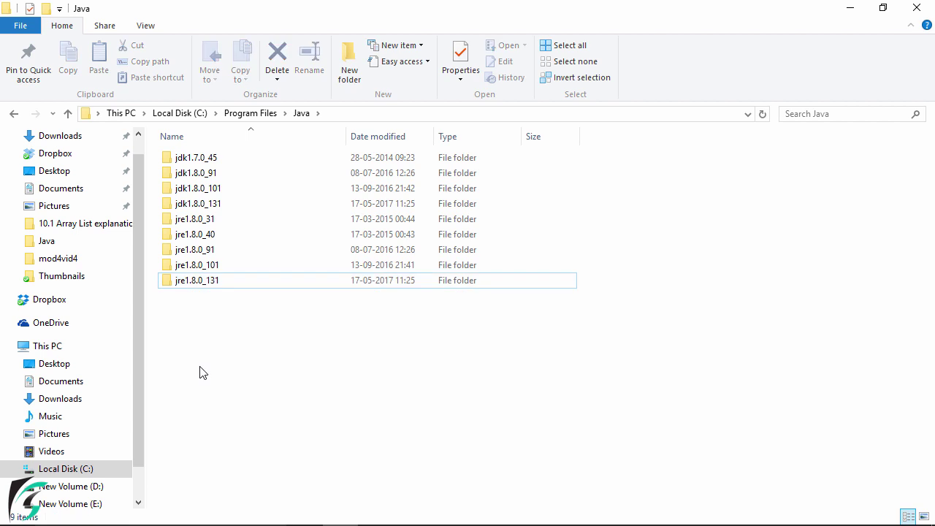